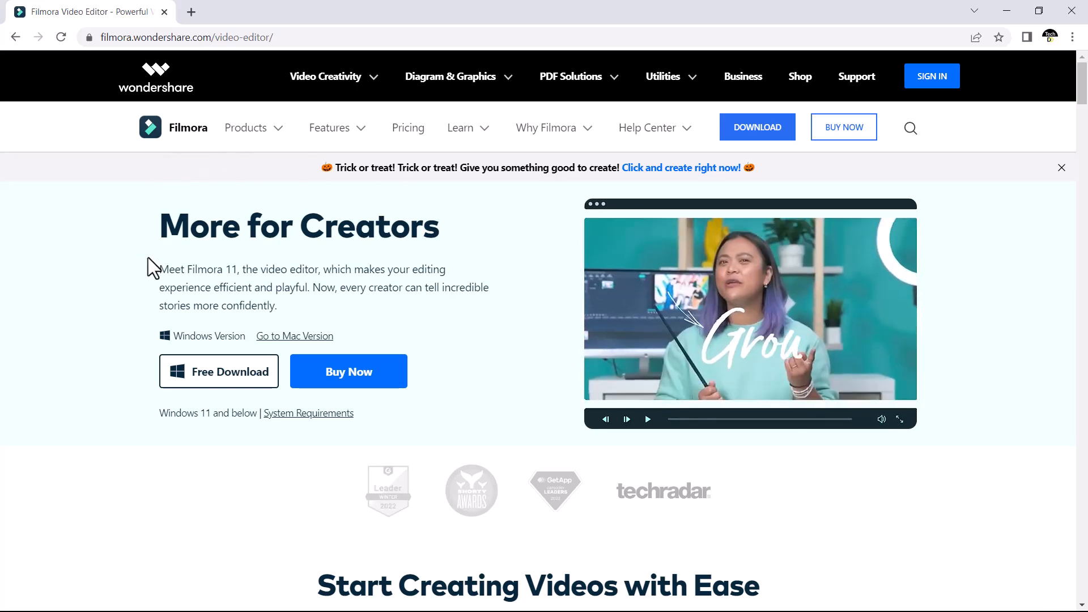
scroll(127, 288, down, 1)
scroll(127, 288, down, 12)
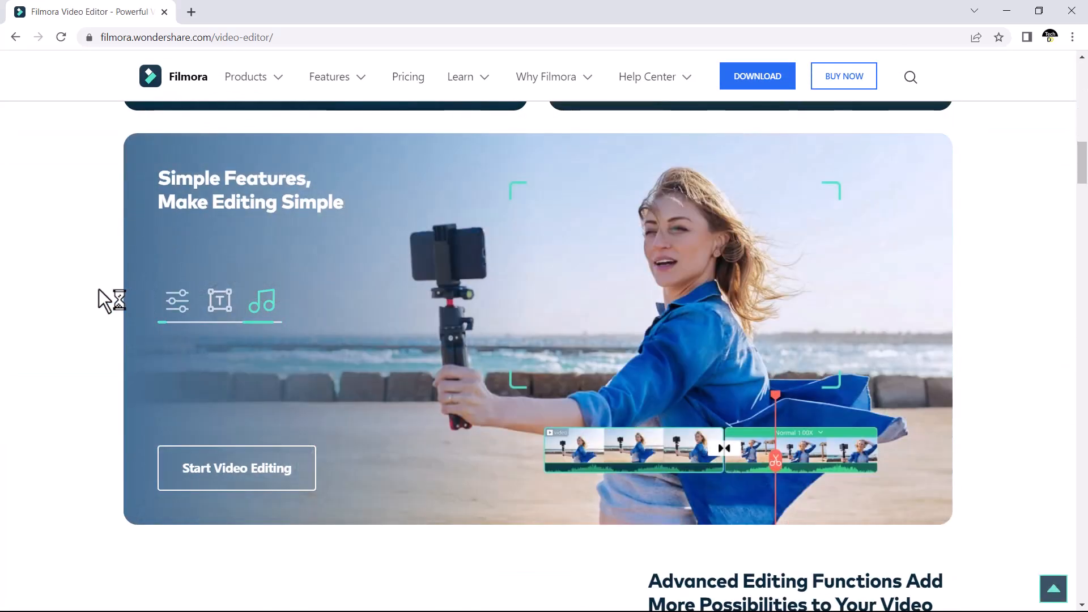
scroll(1035, 258, down, 10)
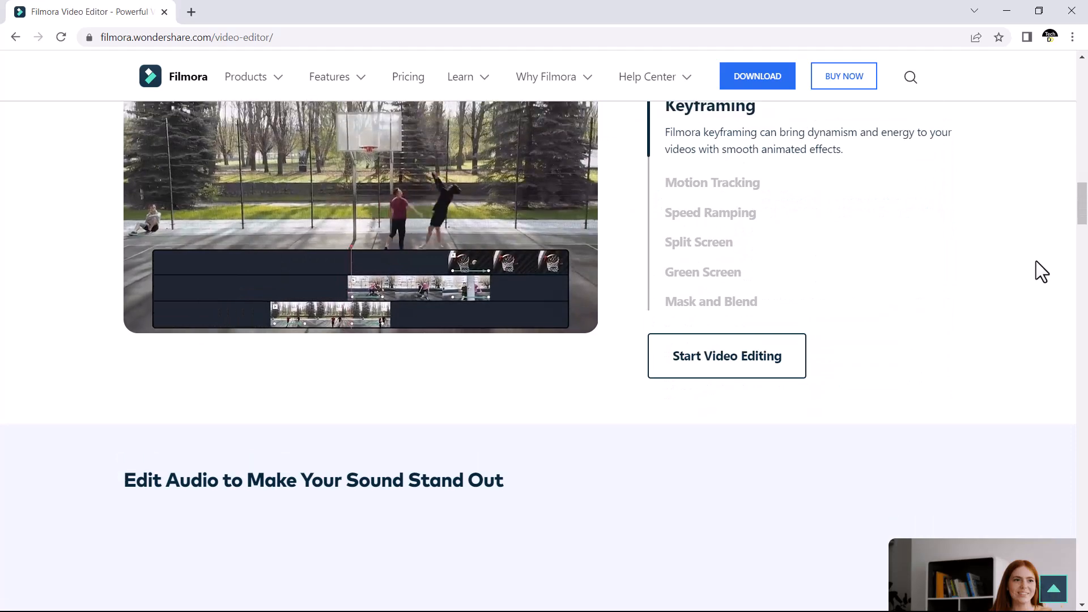
scroll(909, 396, up, 20)
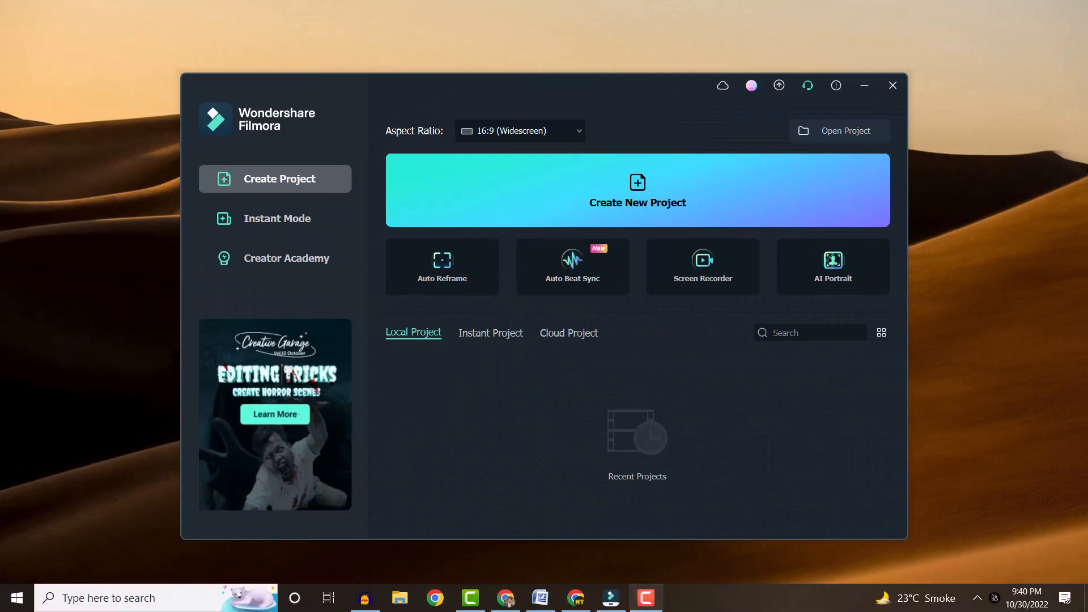
Step: Create a new Filmora project and import the video file Videos 2253184 into its media
click(638, 194)
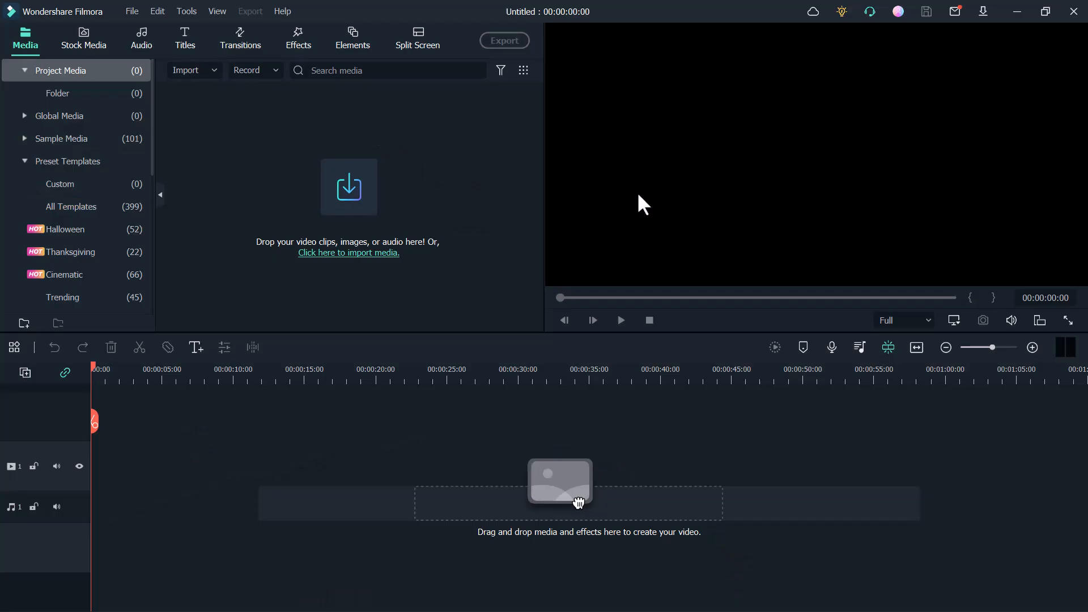
click(337, 252)
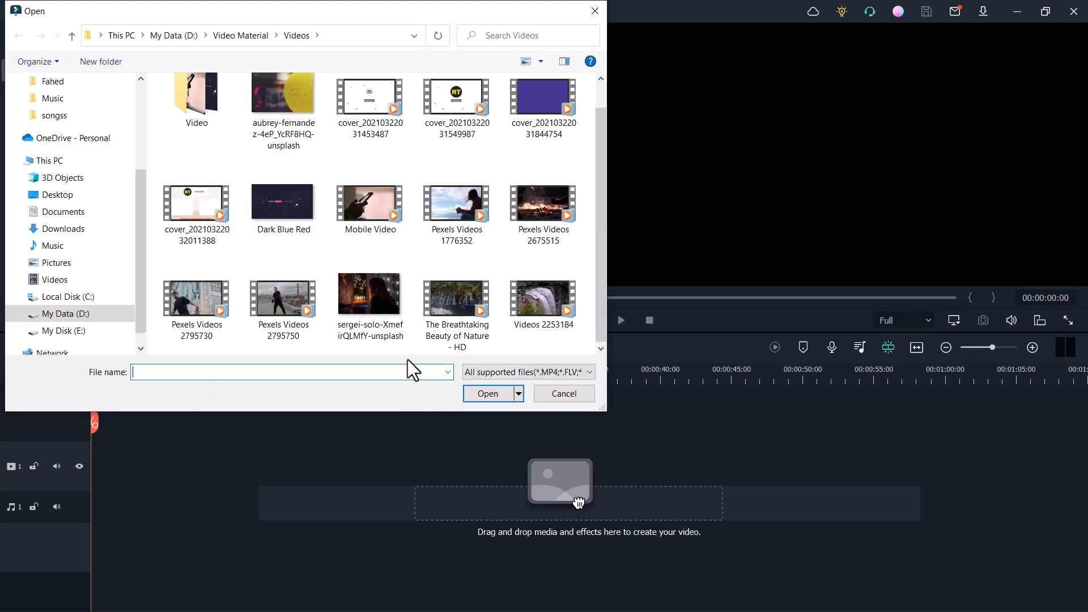
click(555, 307)
click(483, 395)
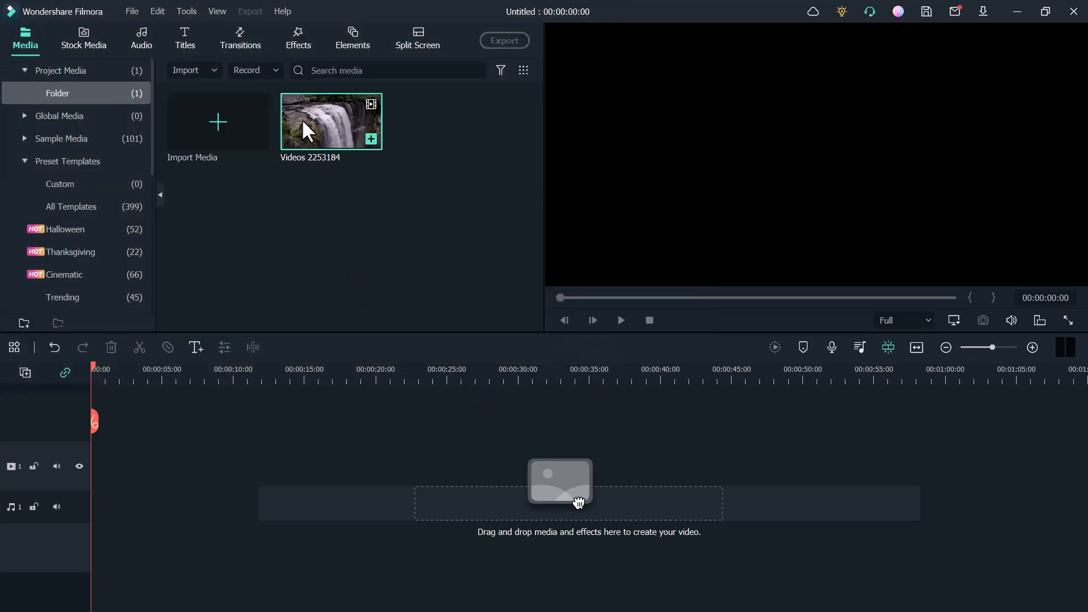
Step: Add the Videos 2253184 clip to the timeline and return the playhead to the start
click(371, 139)
click(612, 339)
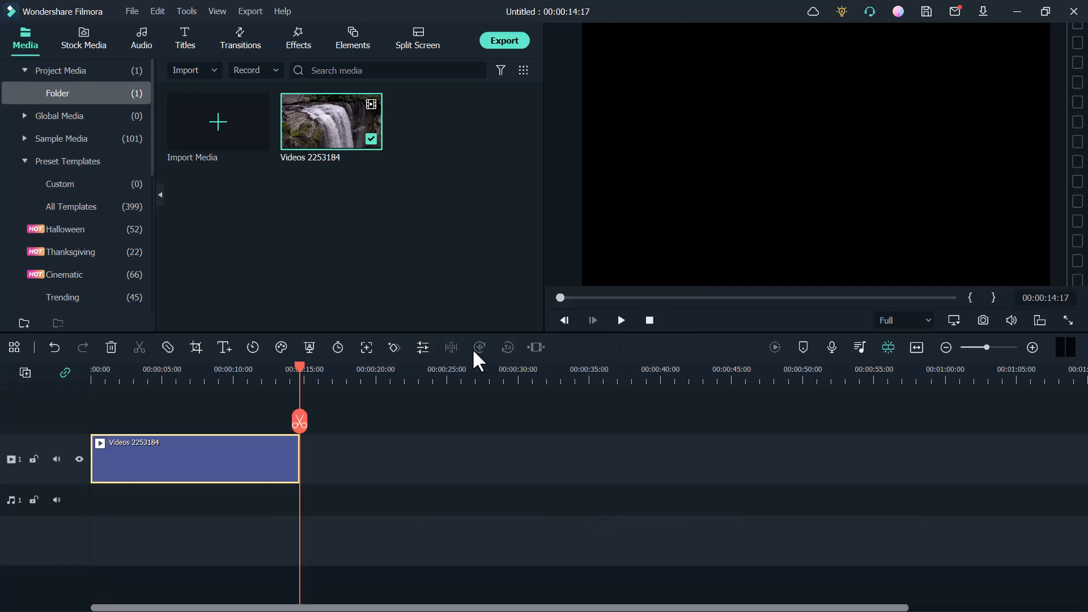
click(92, 371)
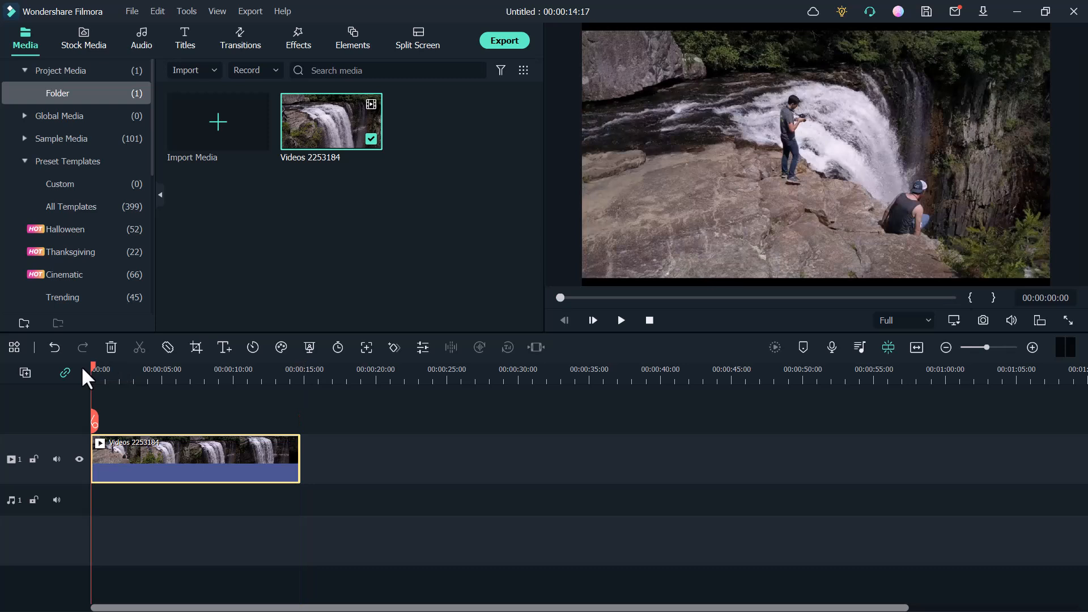
Step: Add the Basic 6 plain text title above the video from the start and extend it to the clip's end at 00:00:14:17
click(182, 39)
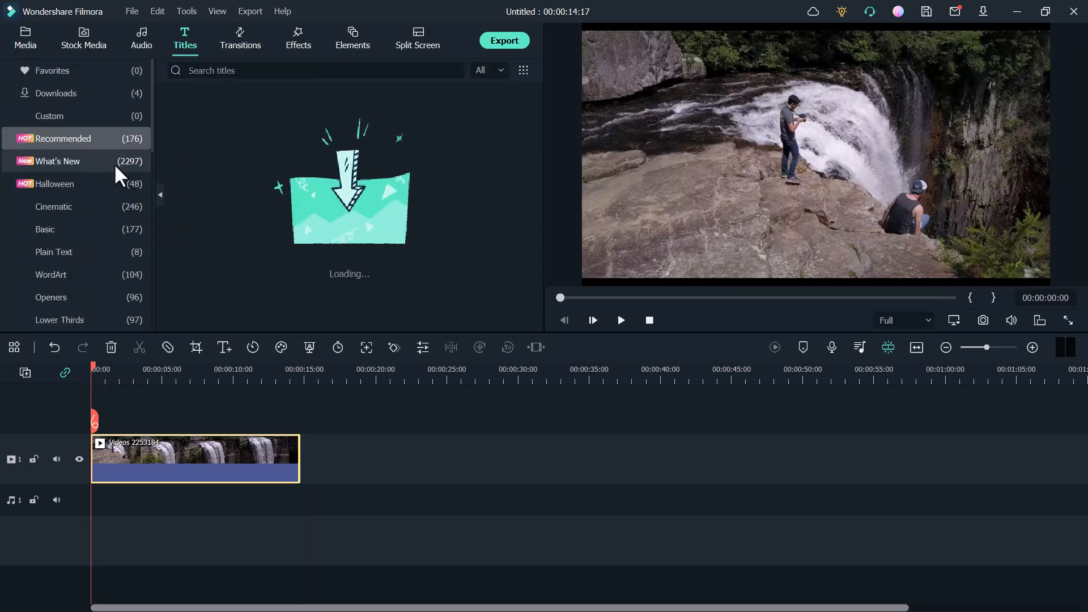
click(59, 252)
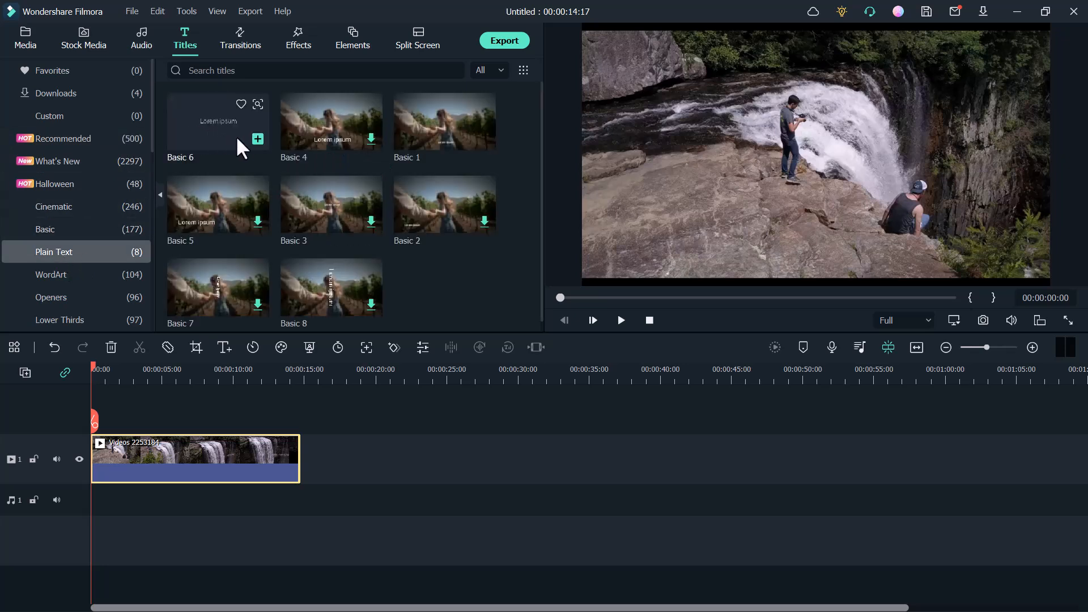
click(258, 138)
click(257, 138)
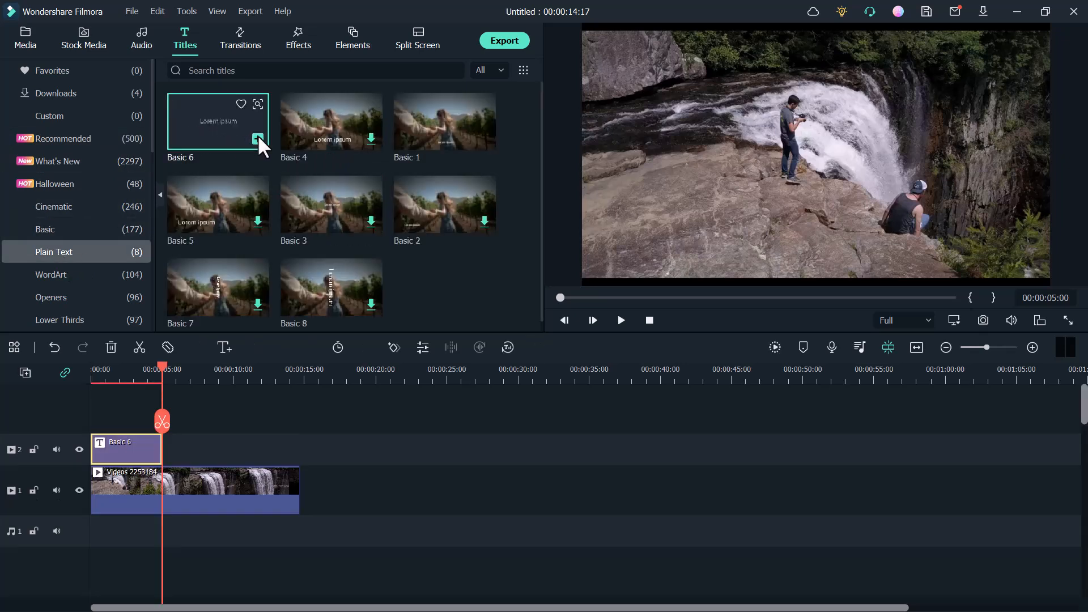
drag(163, 368, 66, 373)
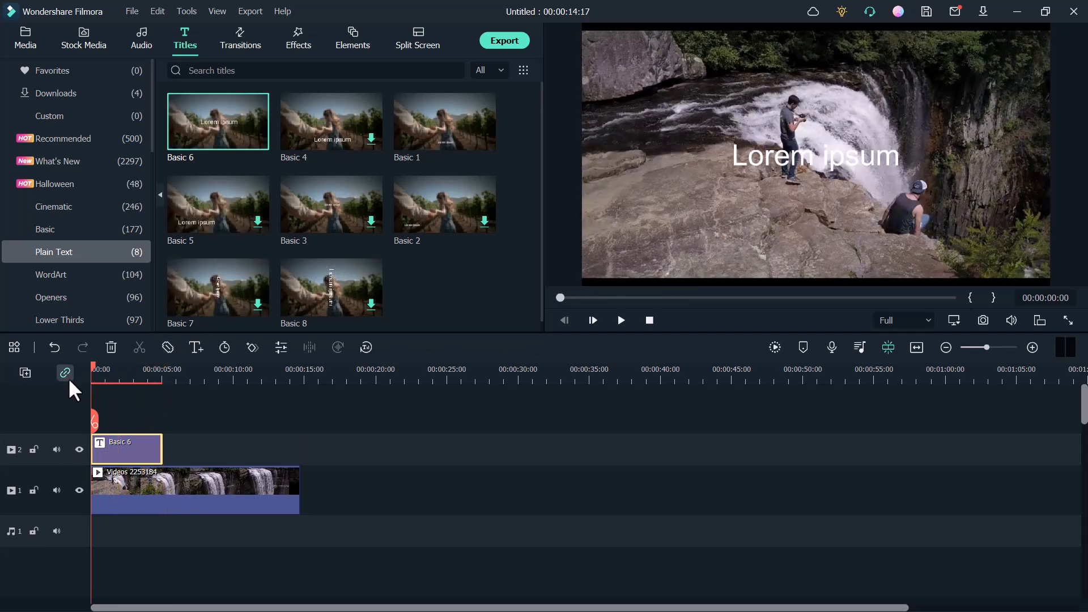
drag(161, 454, 299, 464)
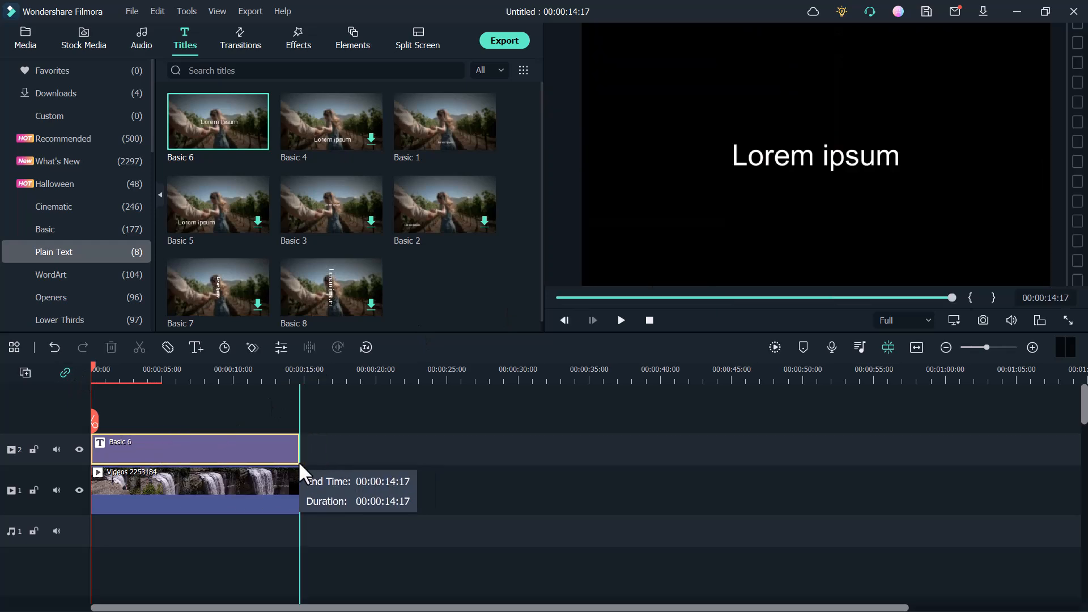
Step: Insert a rectangle shape in the title's advanced text editor and enlarge it to cover the whole video frame
right_click(264, 457)
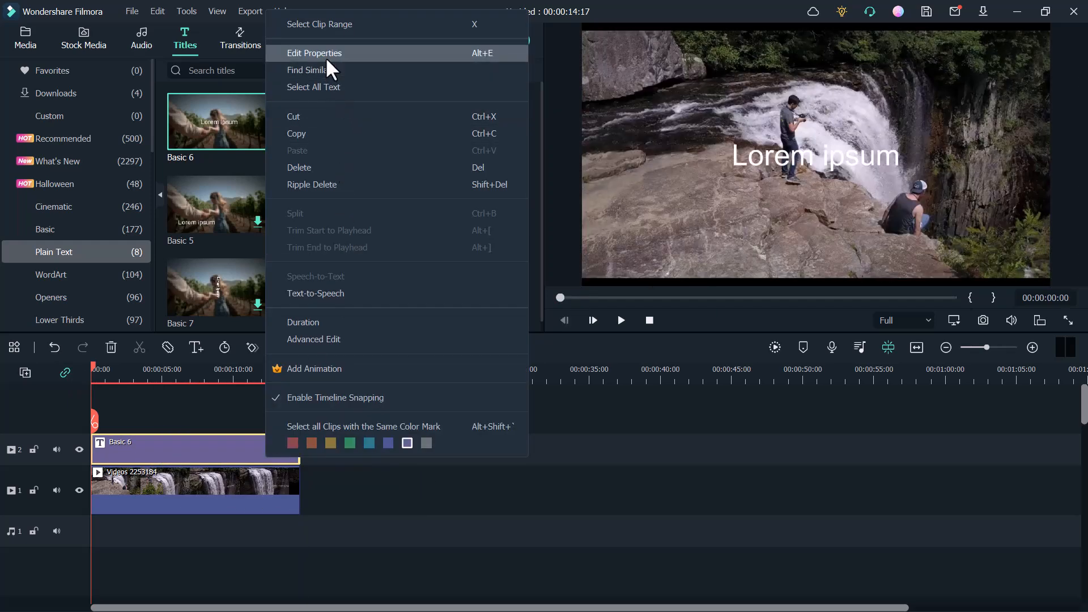
click(325, 55)
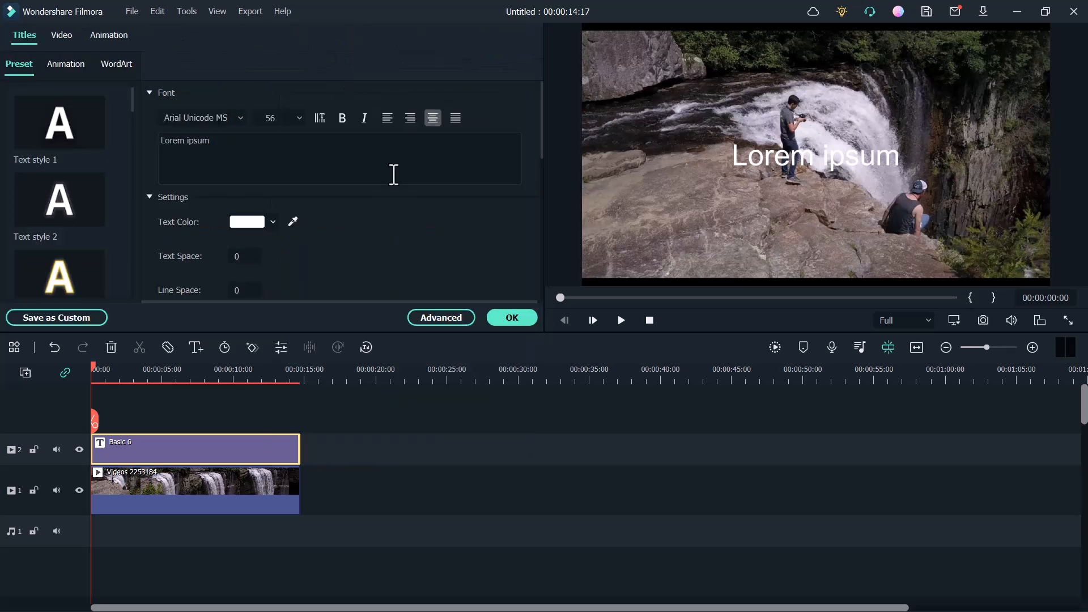
click(442, 317)
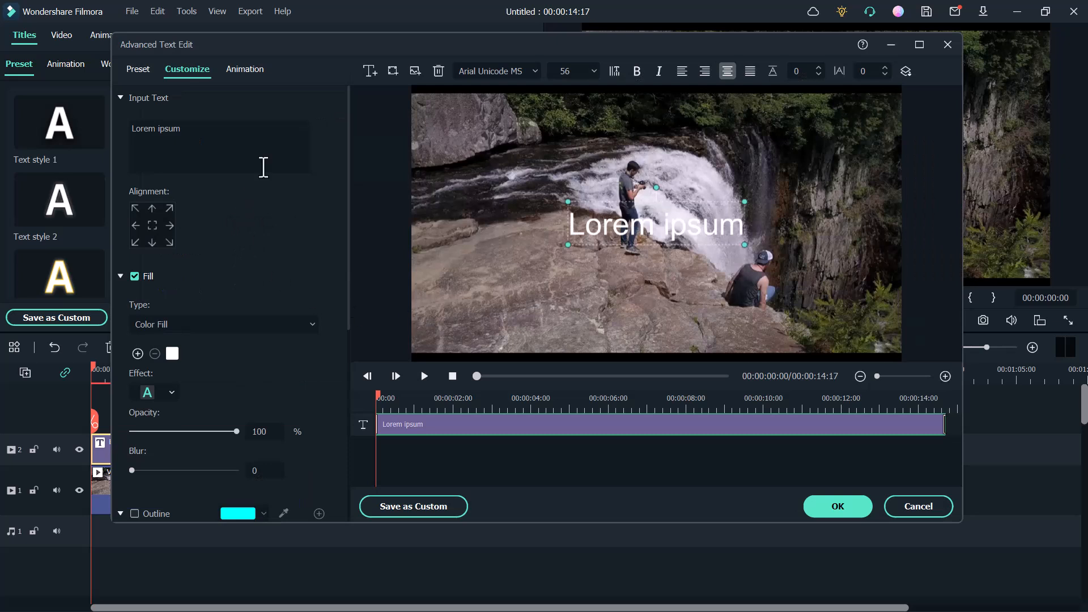
click(393, 73)
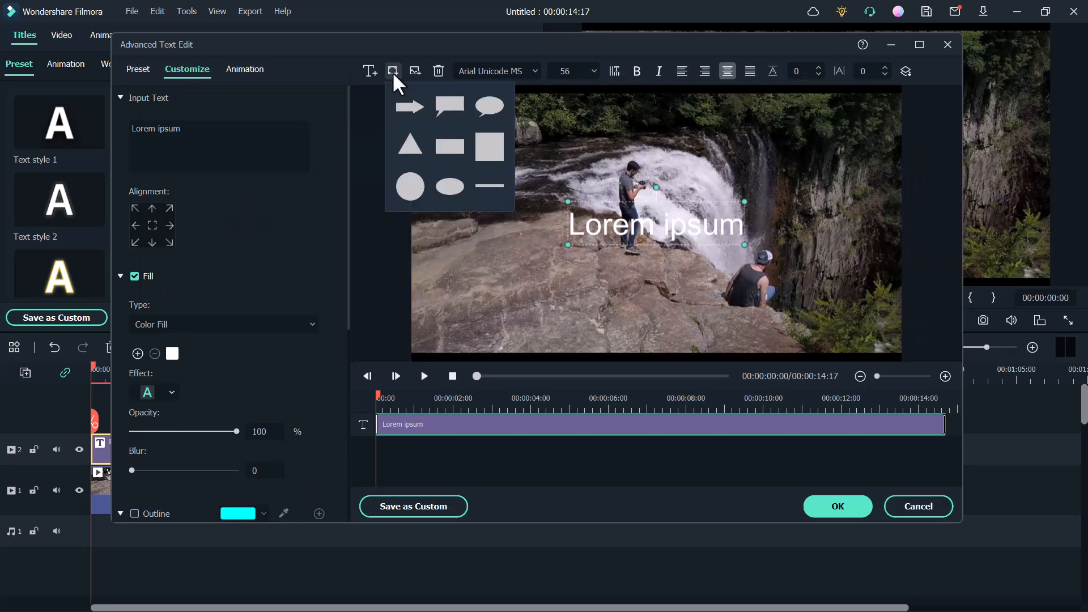
click(452, 138)
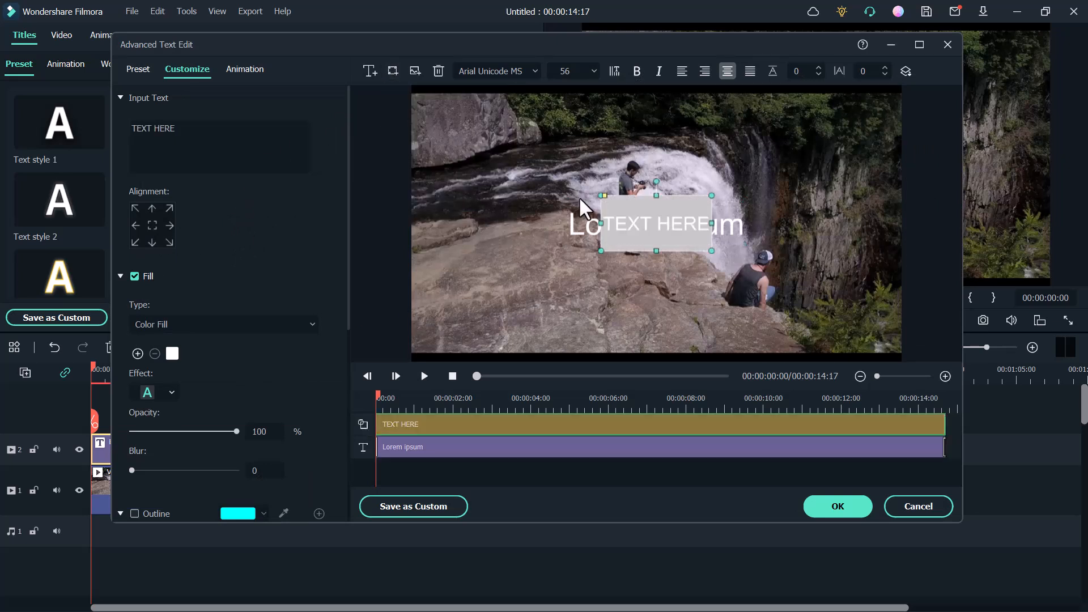
drag(598, 194, 416, 97)
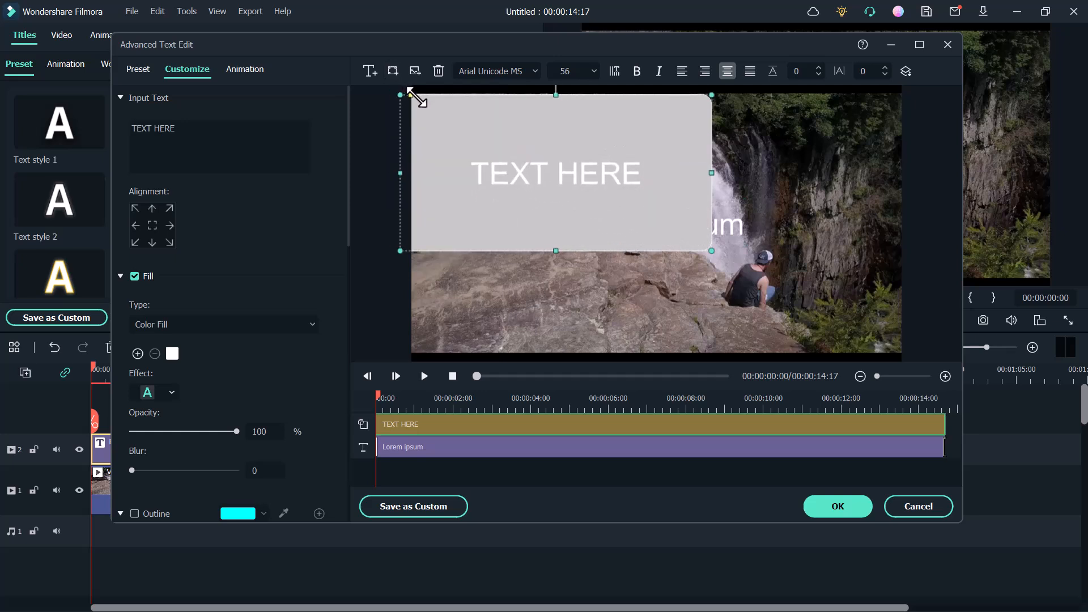
drag(711, 253, 923, 354)
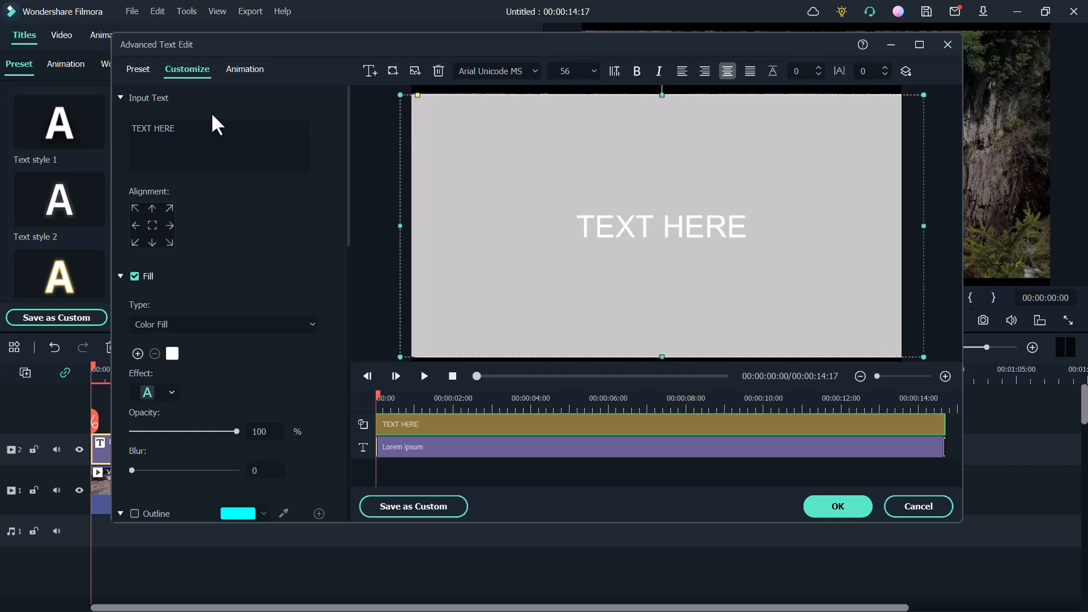
Step: Replace the rectangle's placeholder text with "TECHDO"
click(128, 136)
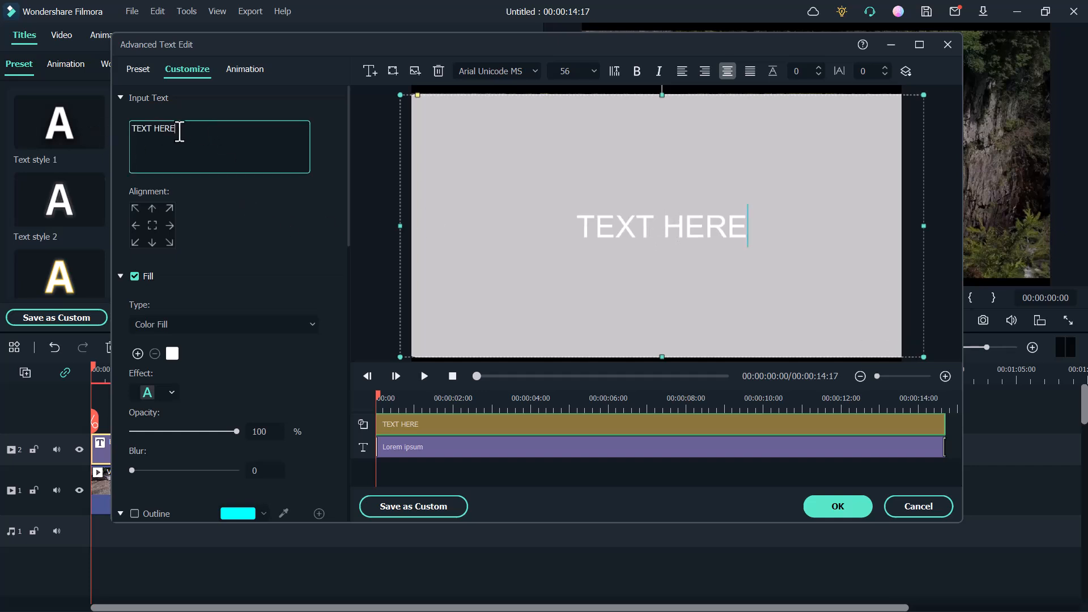
drag(184, 132, 115, 95)
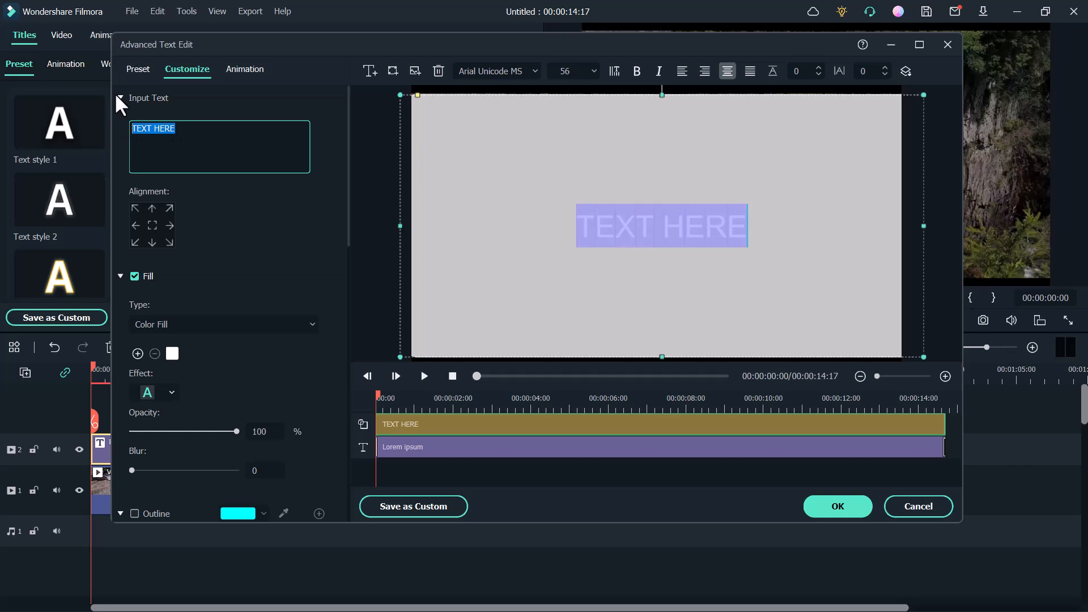
text(TECHDO)
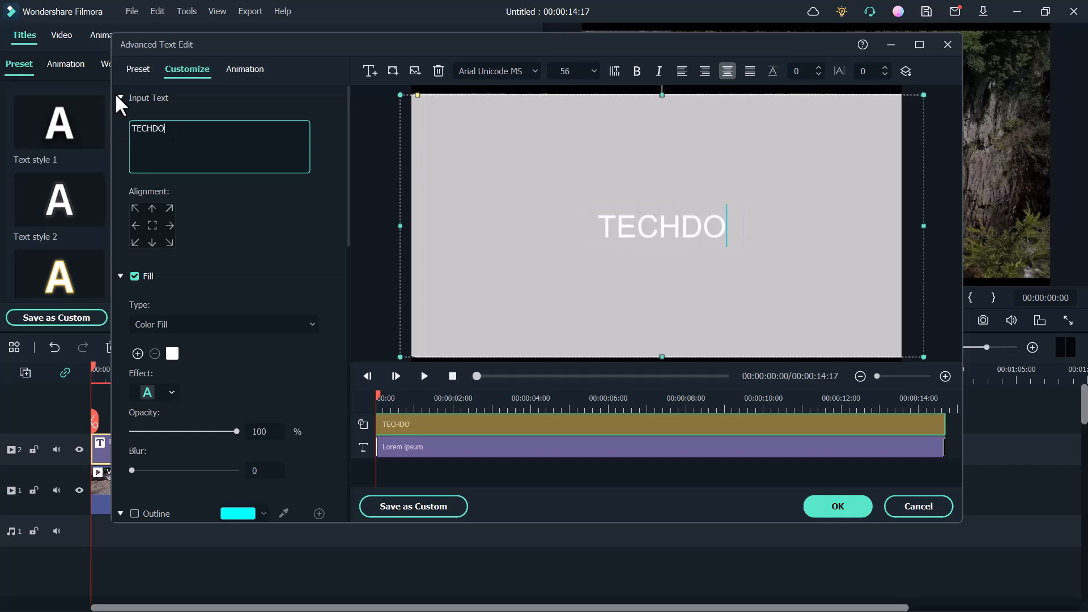
Step: Set the TECHDO text to the Barlow Condensed Black font at size 150
click(533, 70)
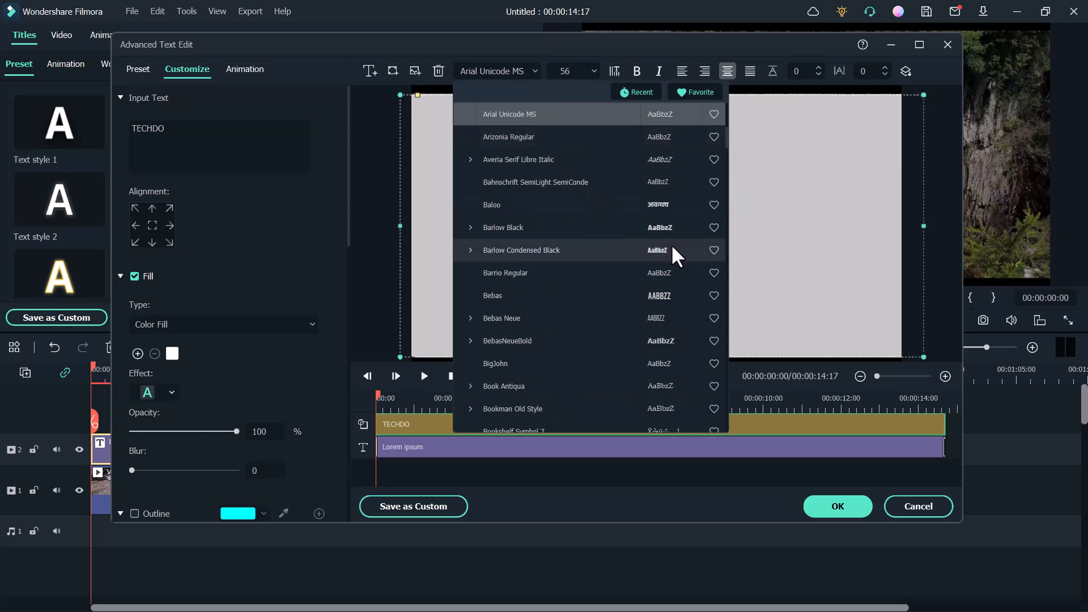
click(673, 249)
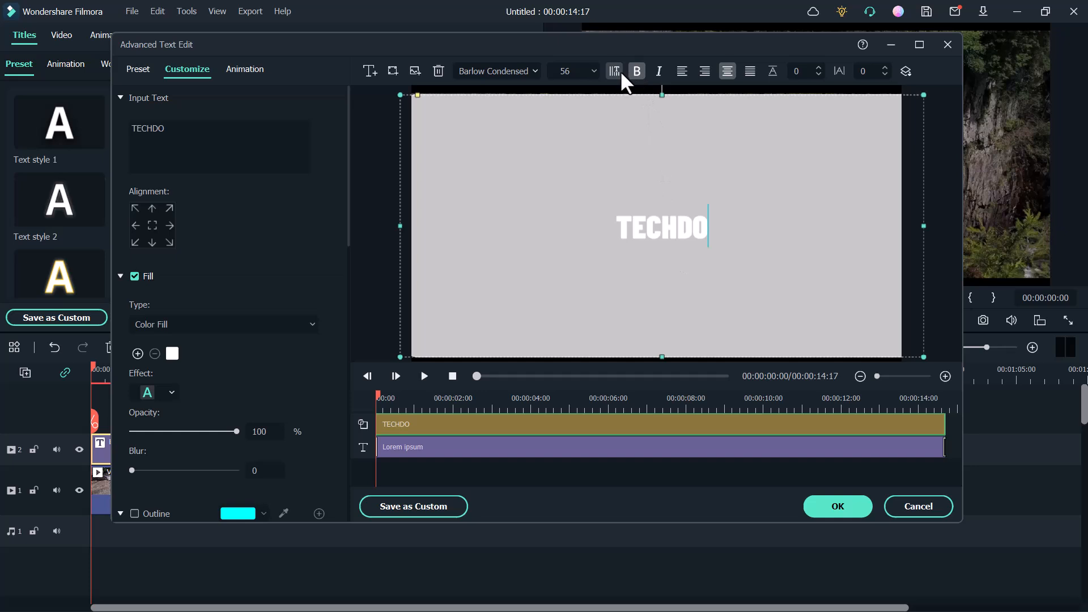
click(594, 69)
scroll(580, 168, down, 3)
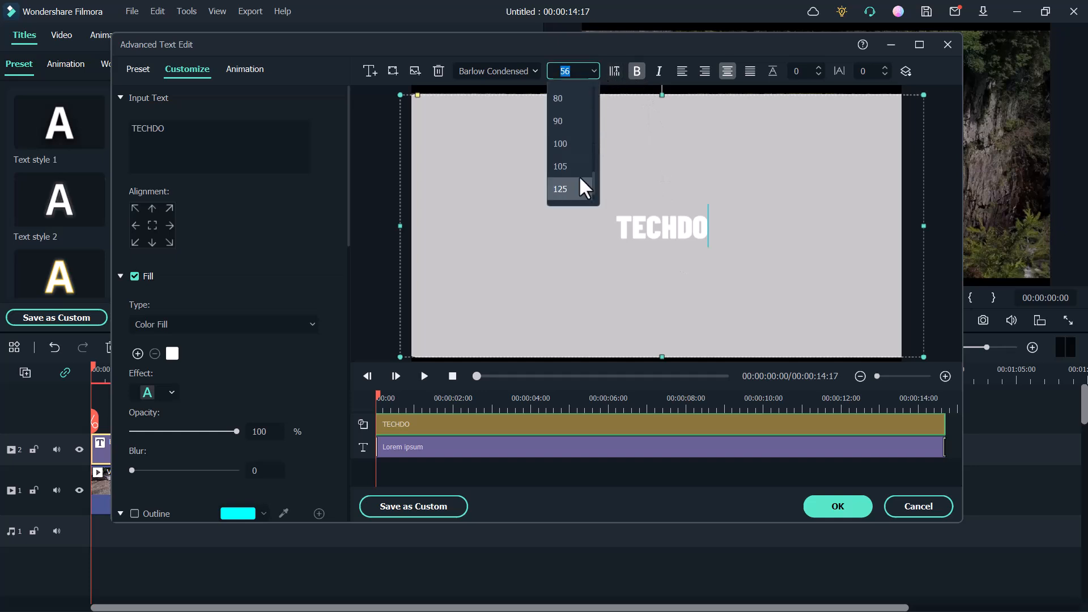
click(570, 164)
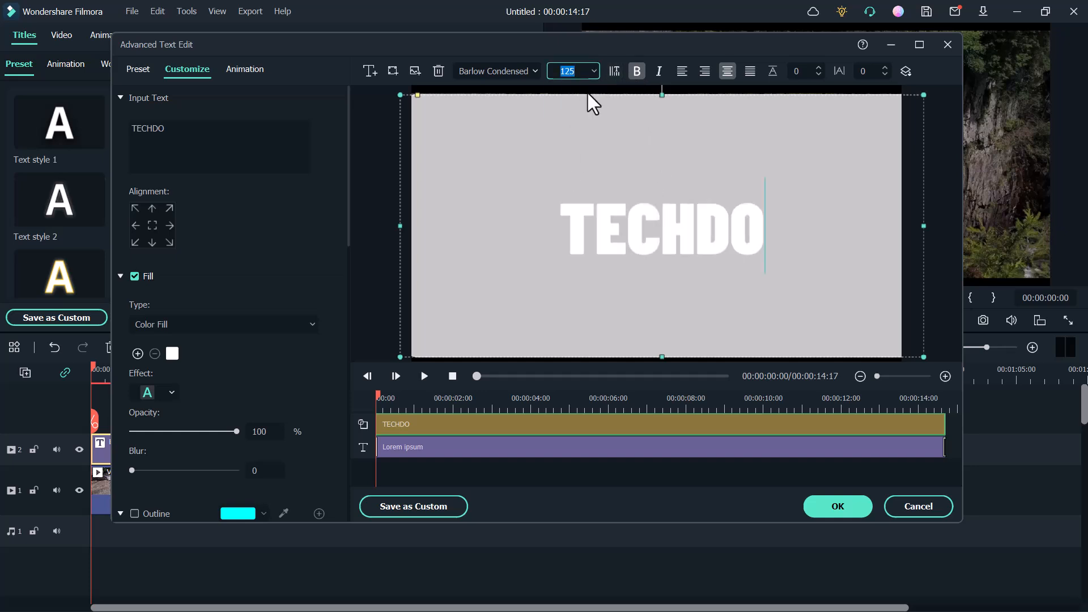
click(584, 71)
click(576, 191)
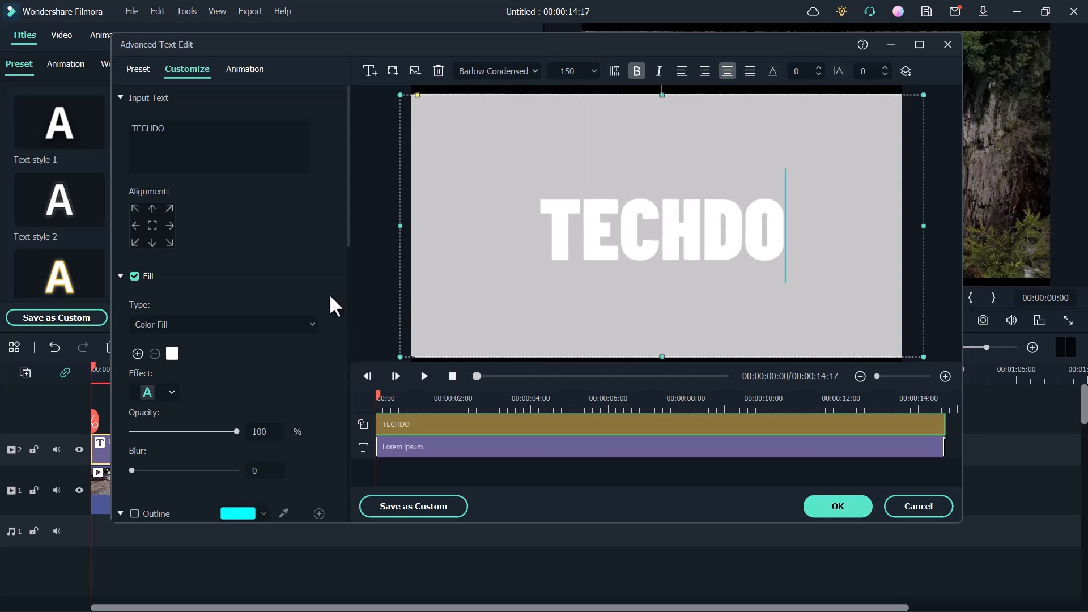
Step: Change the rectangle's shape fill colour to black
scroll(205, 297, down, 4)
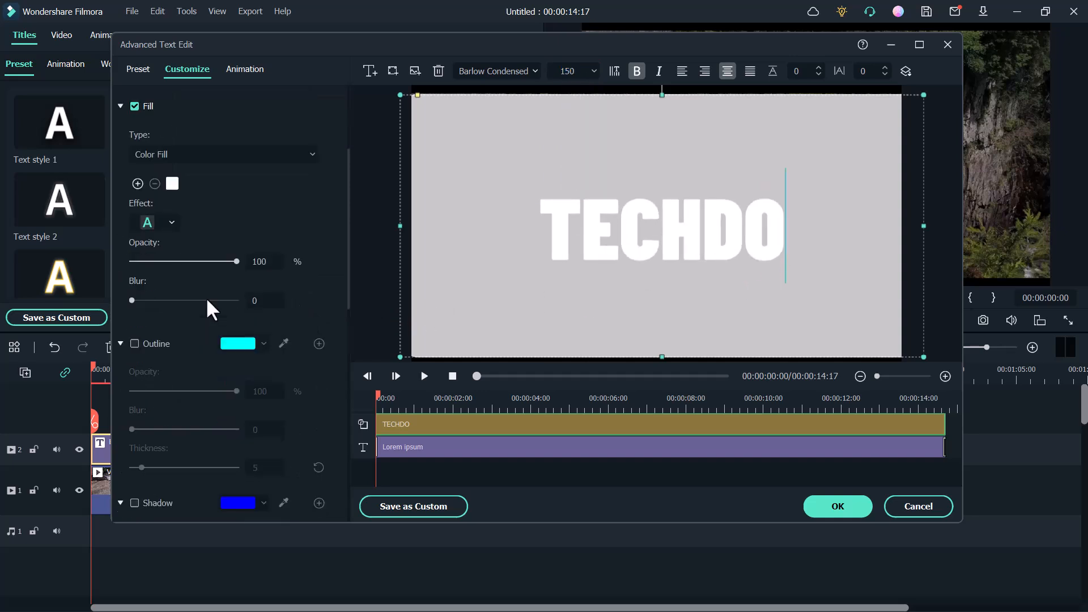
scroll(206, 298, down, 5)
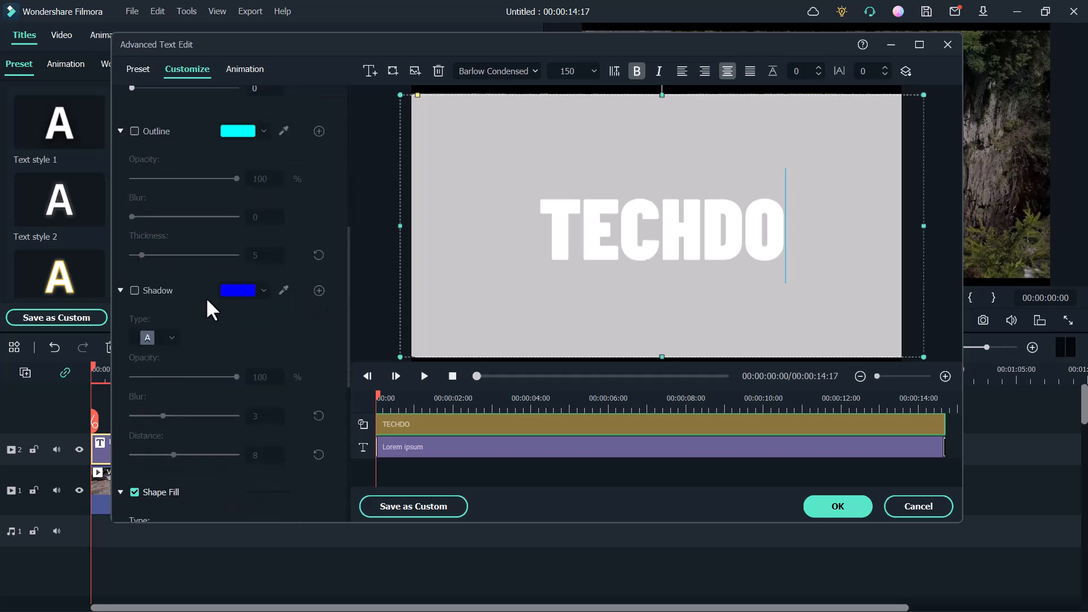
scroll(206, 311, down, 3)
click(166, 466)
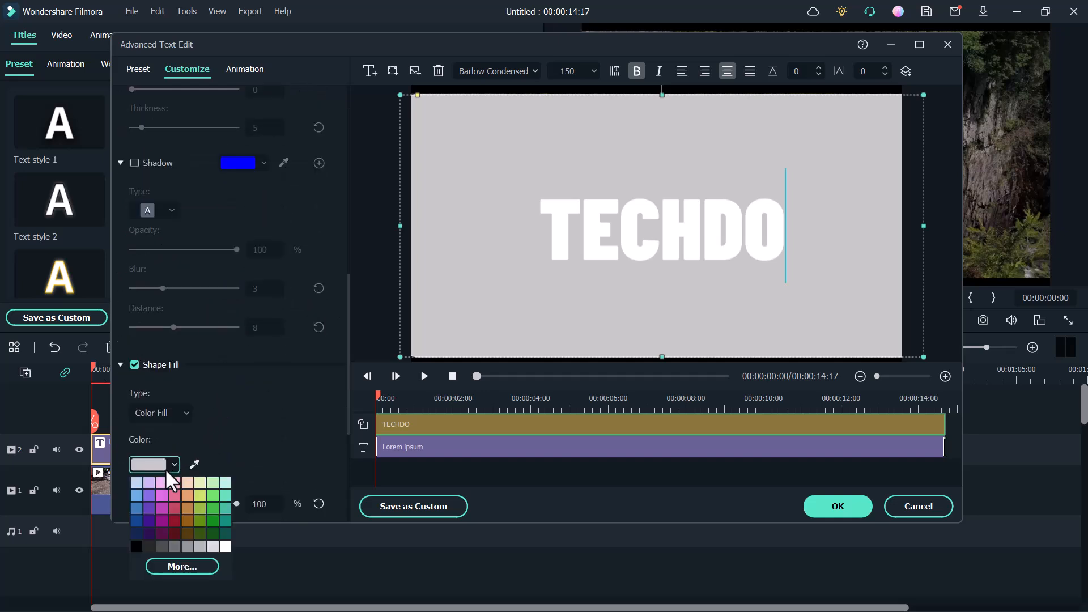
click(134, 548)
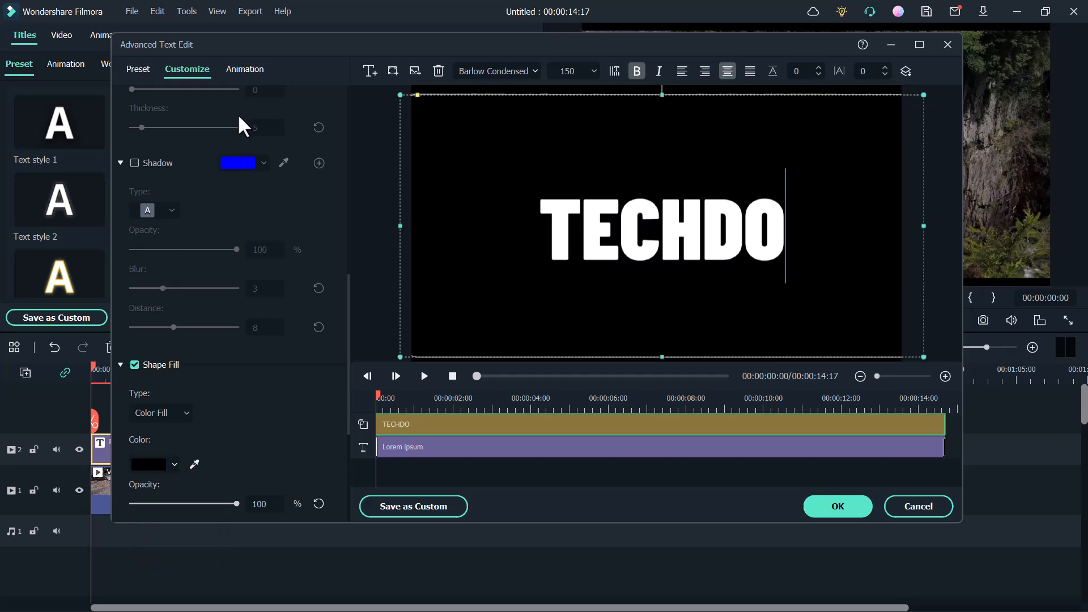
Step: Choose the Down Dir Insert animation for the TECHDO shape and accept the advanced text edits
click(249, 70)
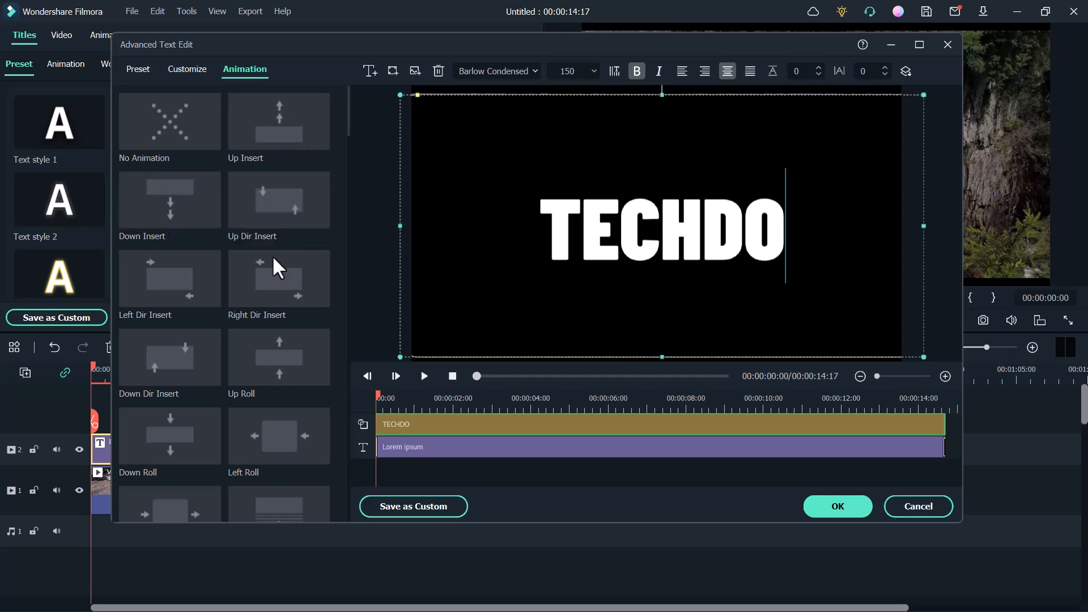
click(190, 359)
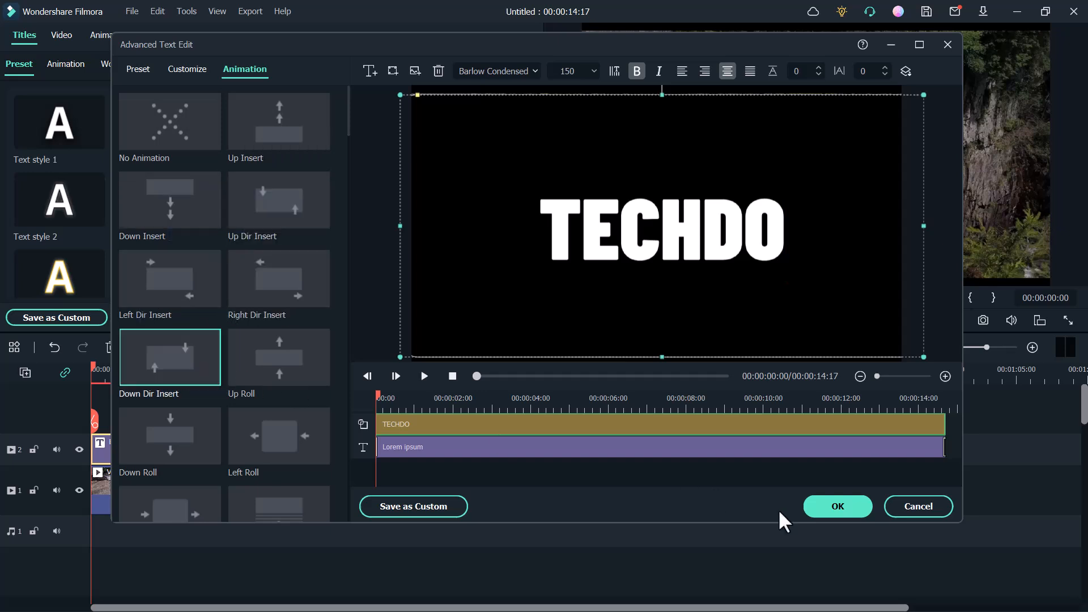
click(837, 506)
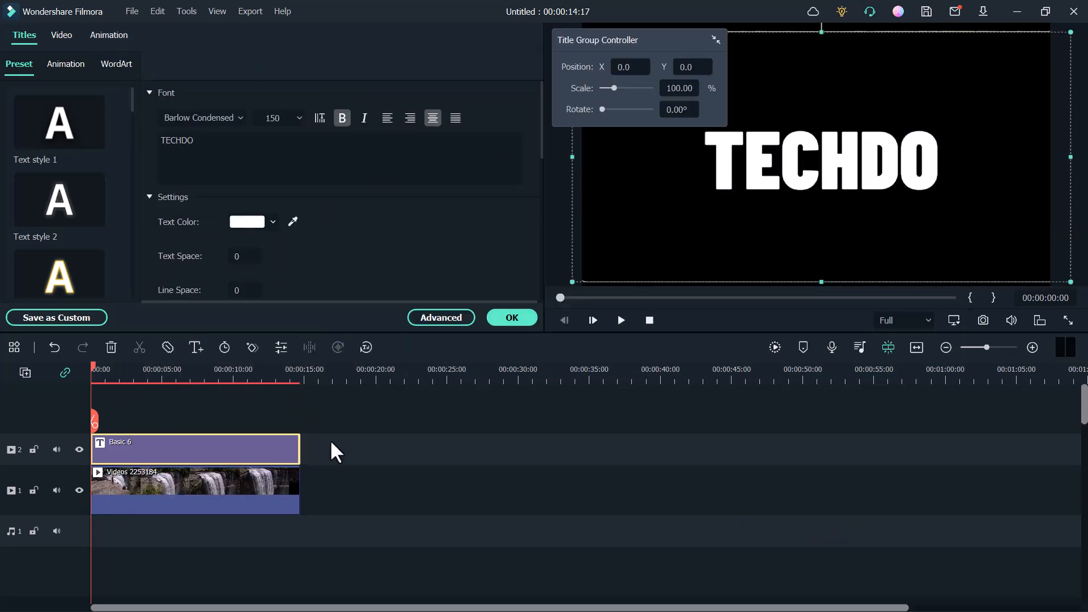
Step: Set the TECHDO title clip's blending mode to Darken, accept the change, and play the composition over the waterfall video
right_click(243, 445)
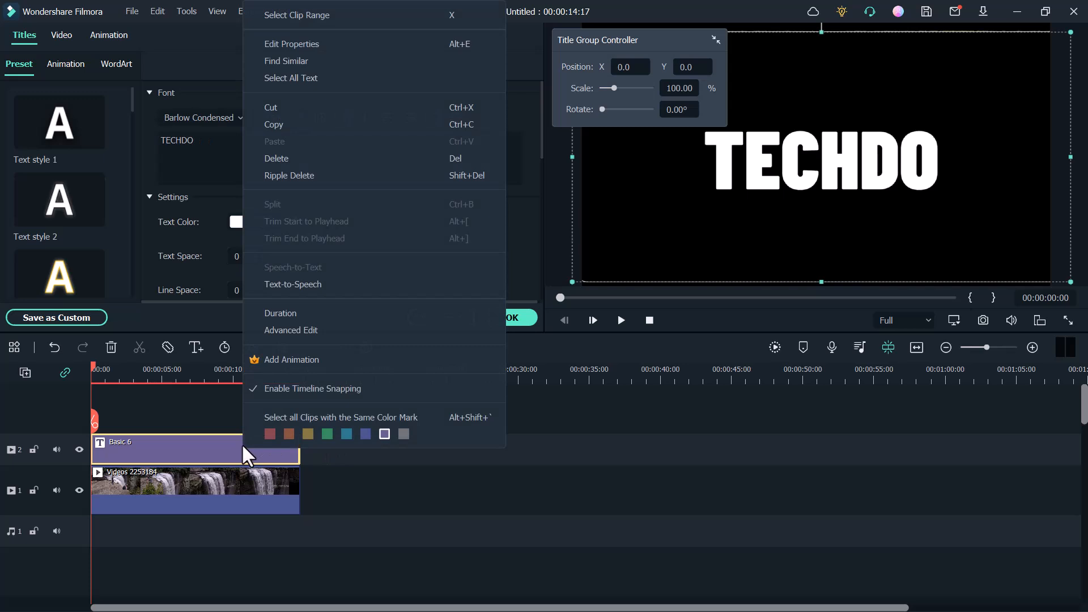
click(305, 46)
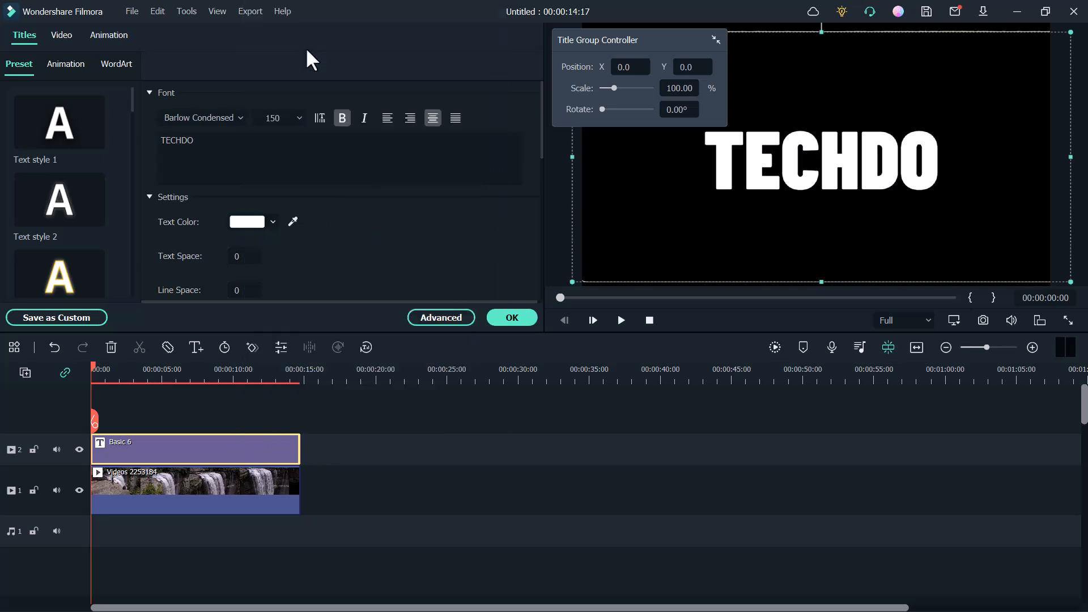
click(59, 38)
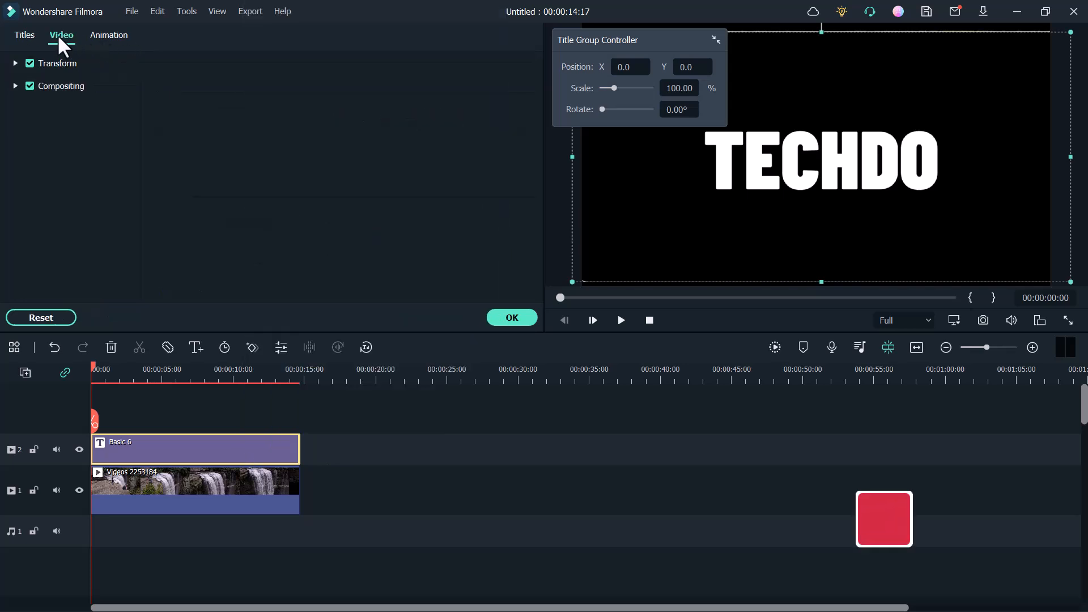
click(14, 85)
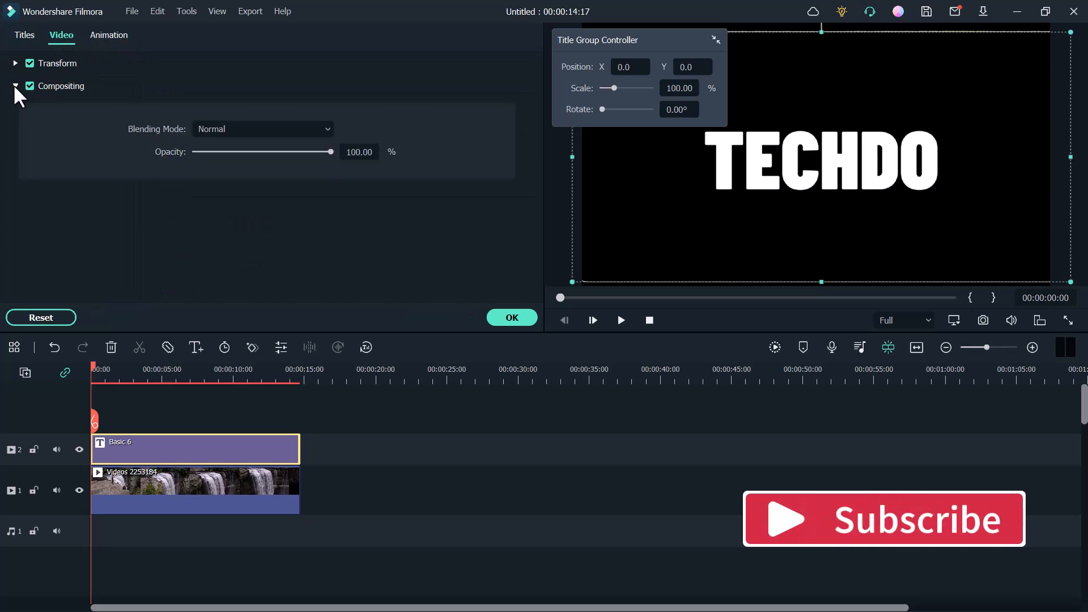
click(319, 130)
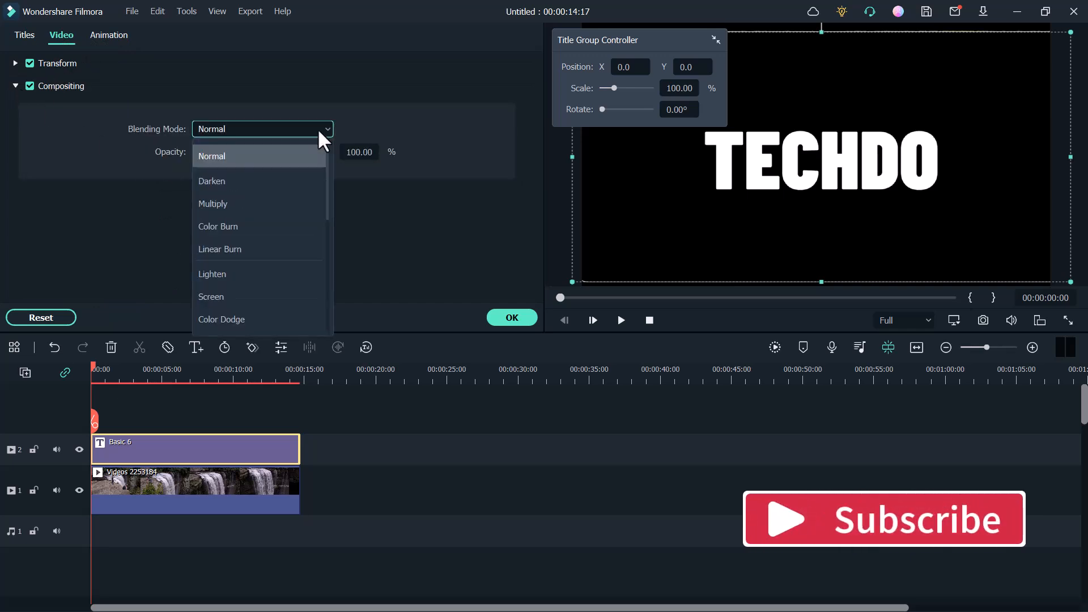
click(303, 181)
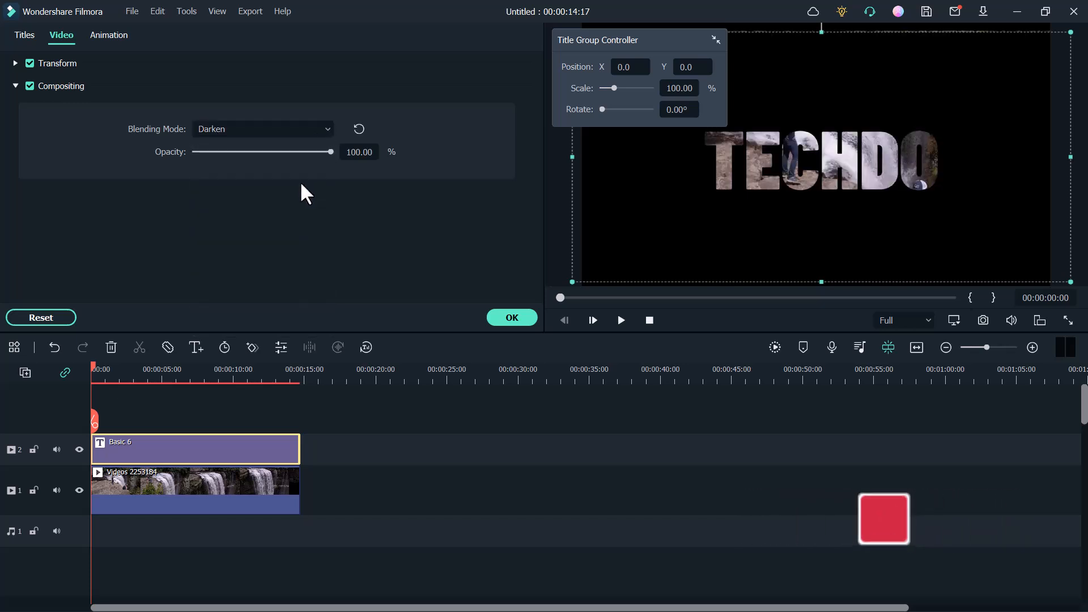
click(512, 317)
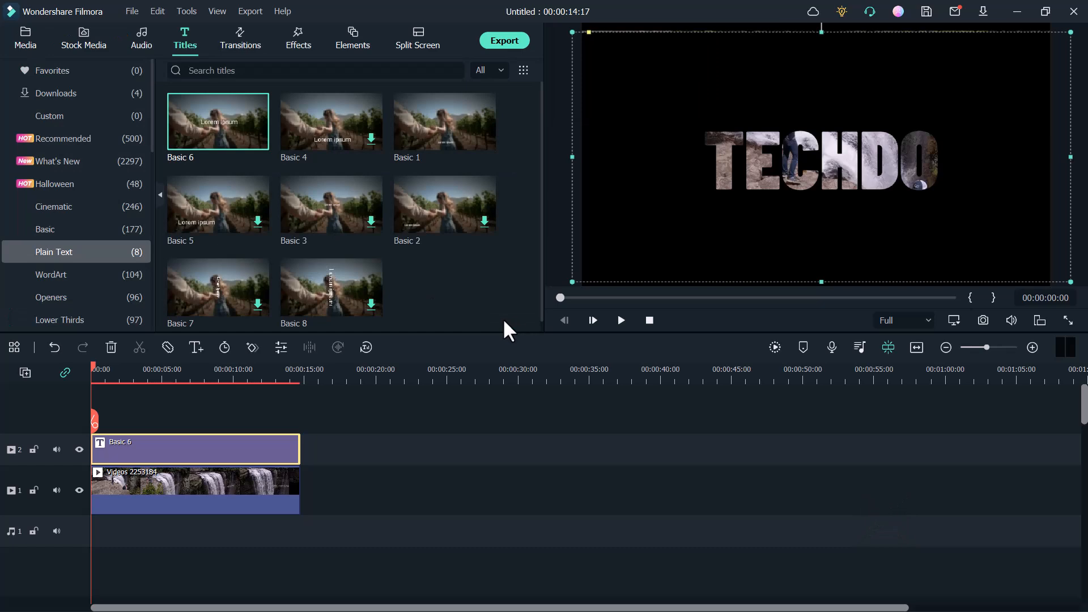
click(621, 320)
click(621, 321)
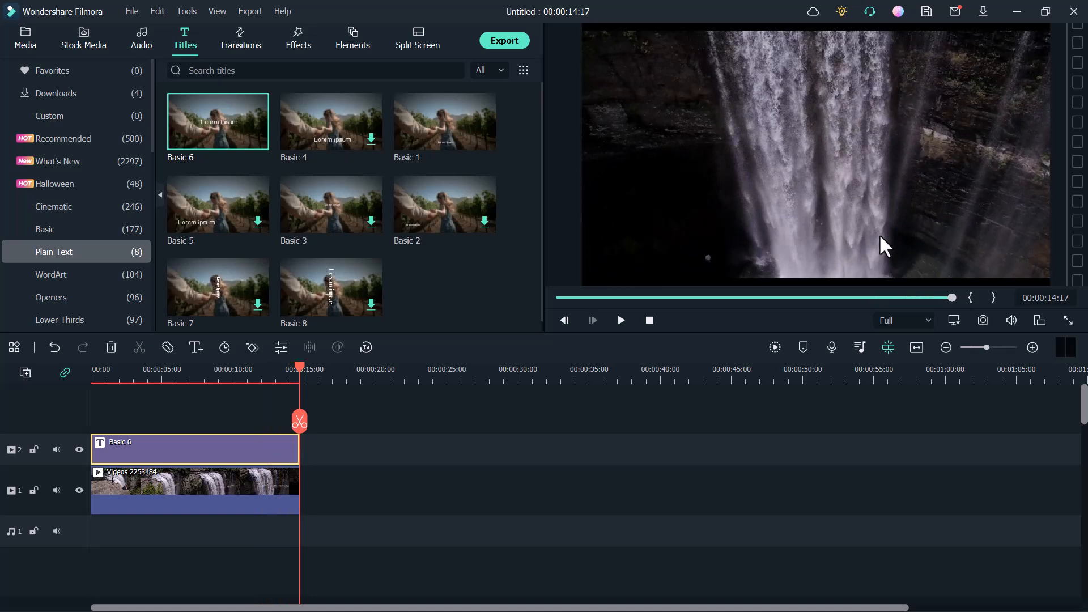
Step: Export the project to the computer as an MP4 file named My Video100 with the DEFAULT preset
click(506, 40)
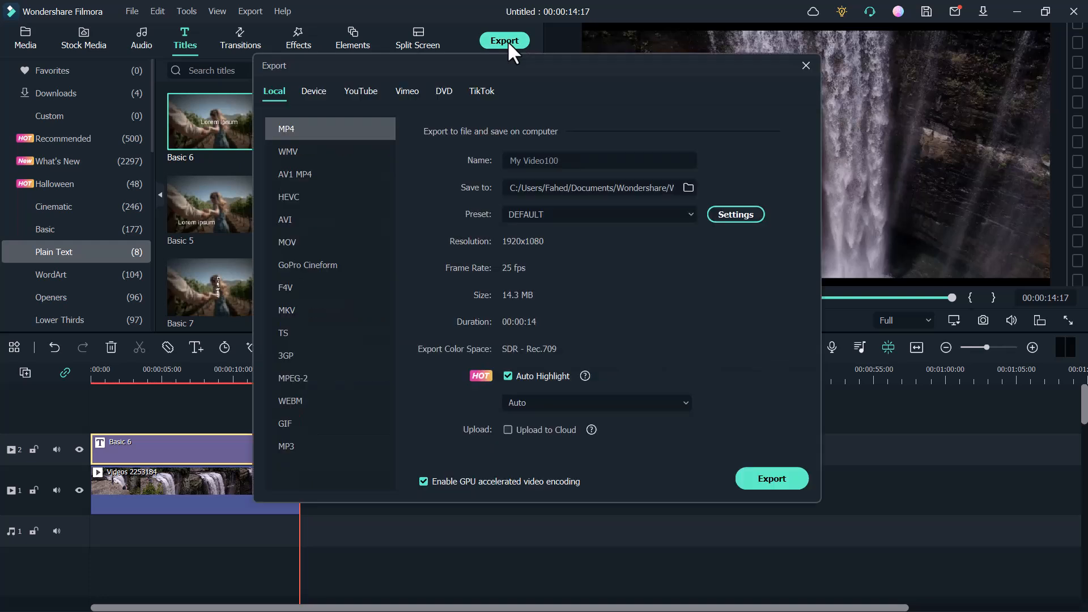
click(579, 163)
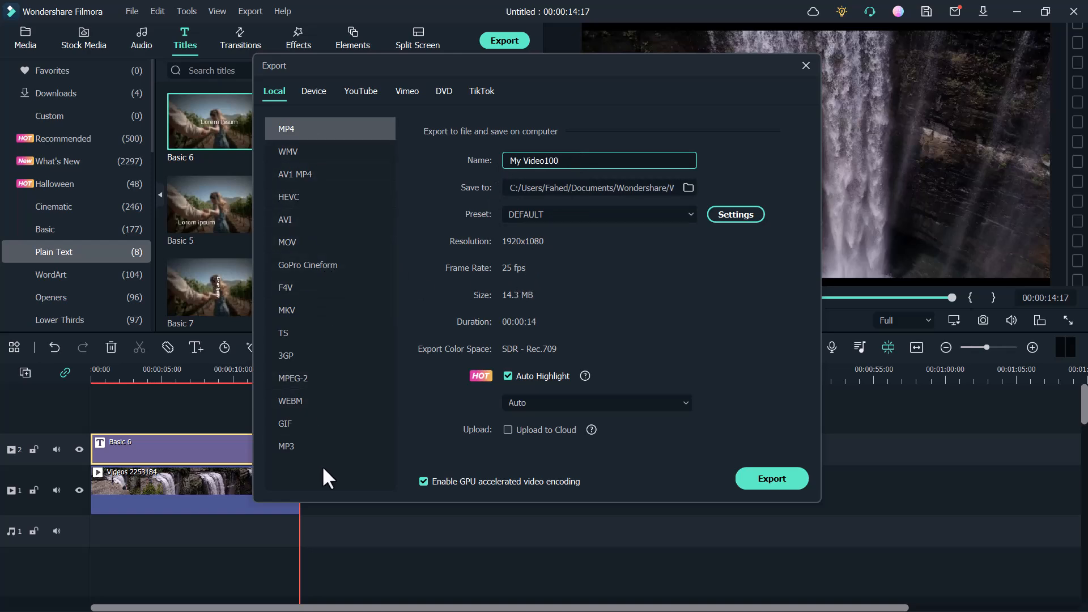
click(771, 479)
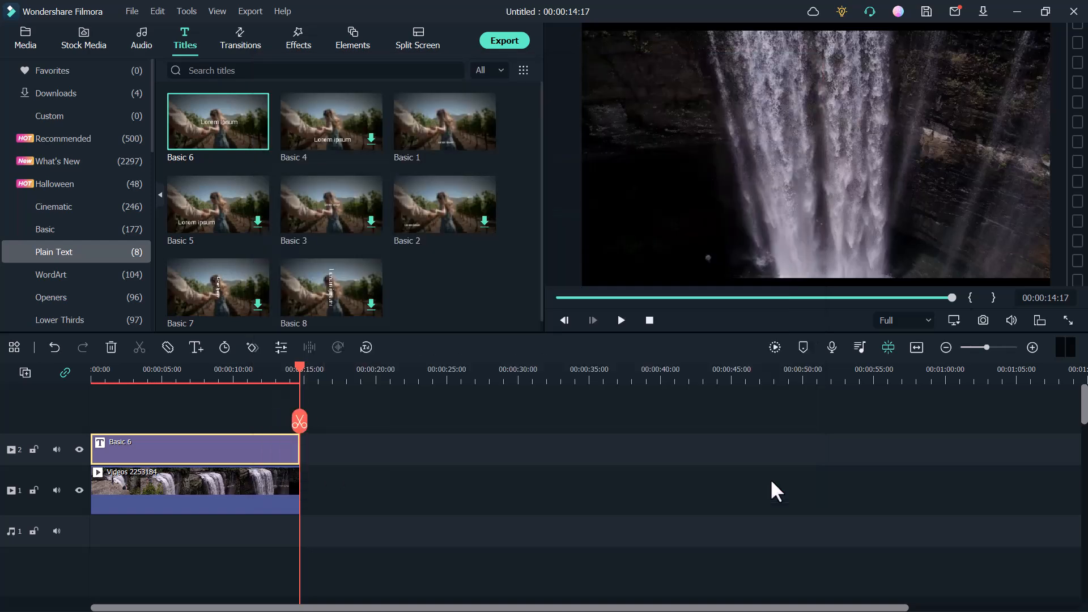